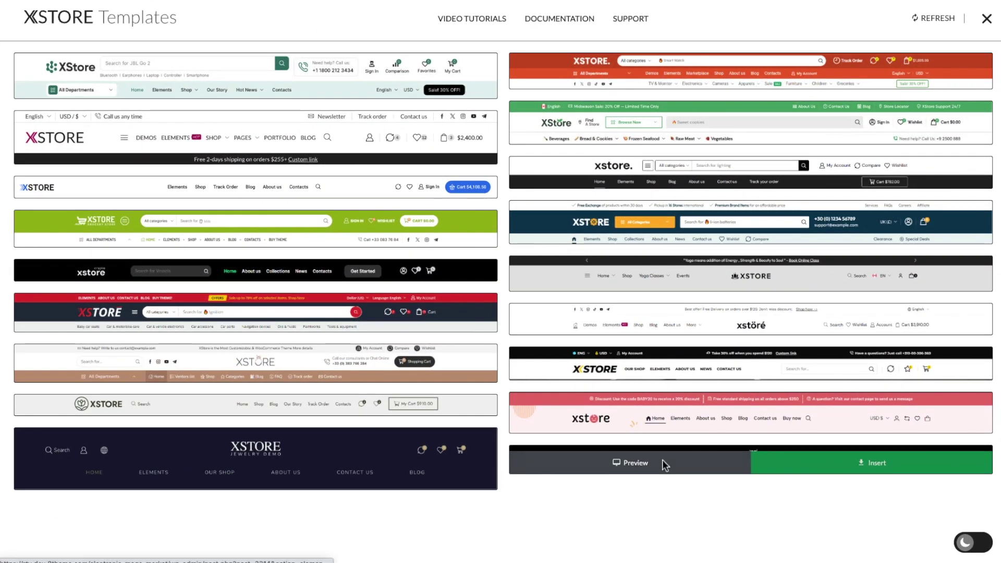
Preview the Spice House header in mobile view and dark mode, then preview the green grocery header.
{"action": "left_click", "coordinate": [666, 463]}
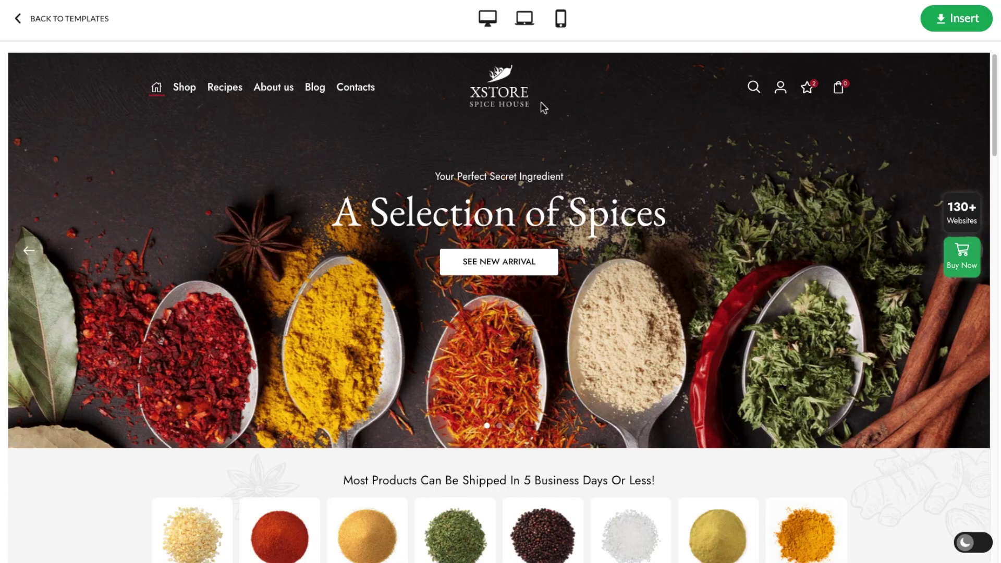
{"action": "left_click", "coordinate": [562, 22]}
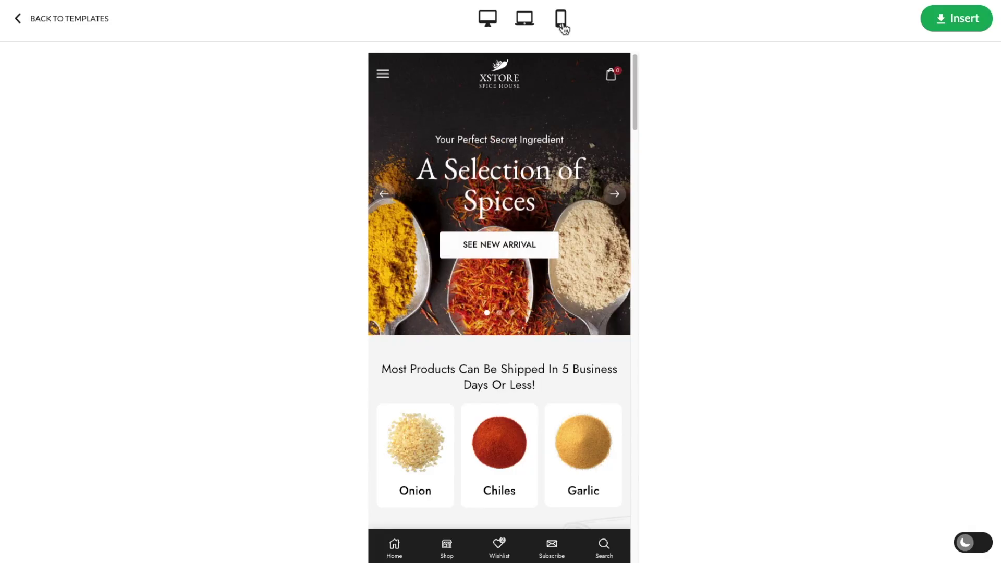
{"action": "left_click", "coordinate": [966, 544]}
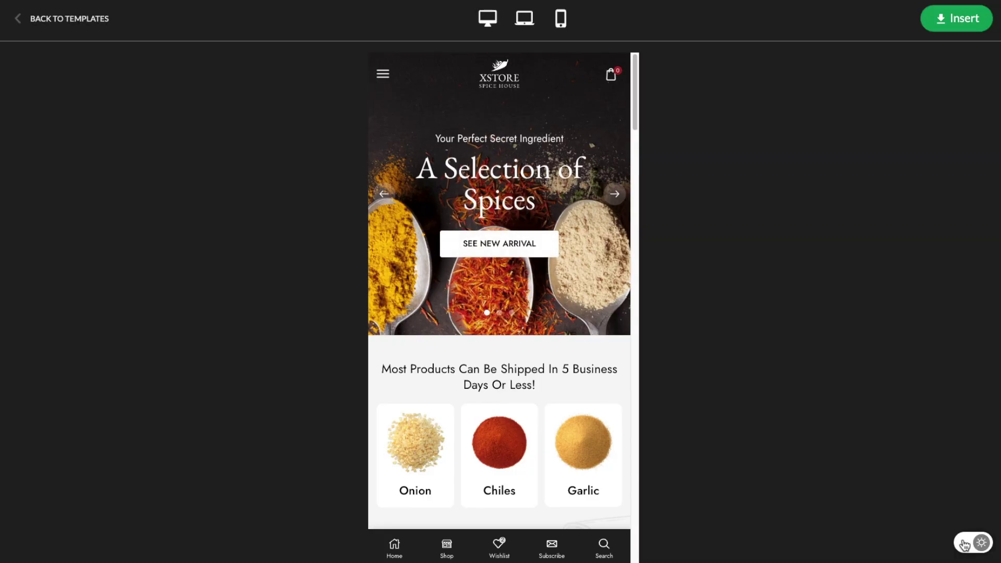
{"action": "left_click", "coordinate": [47, 20]}
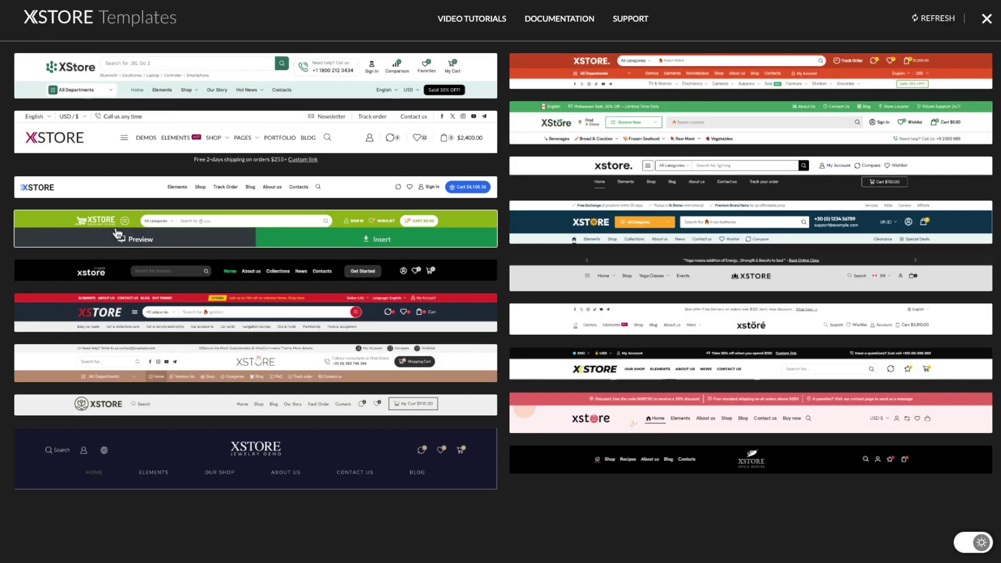
{"action": "left_click", "coordinate": [118, 238]}
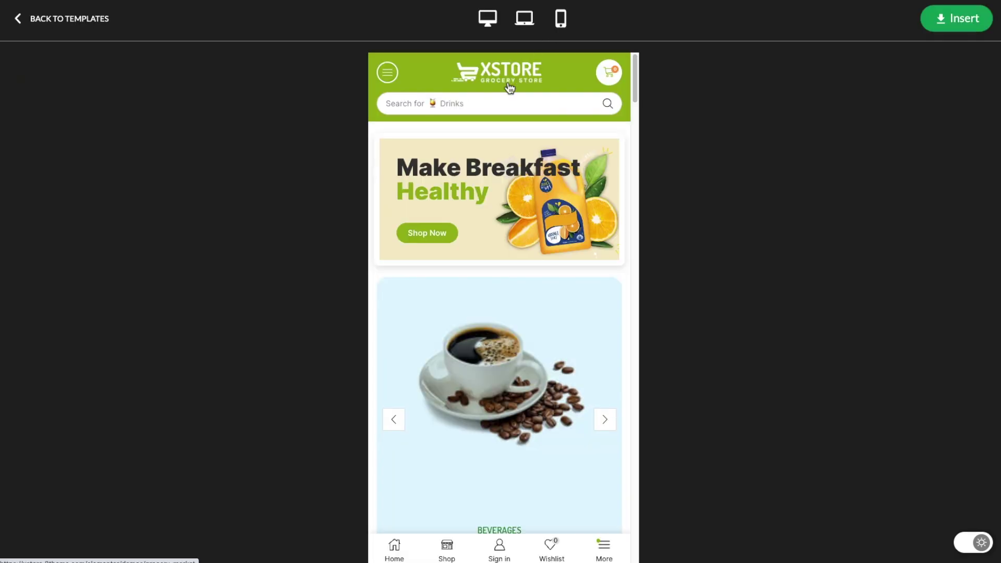
Open the XStore Header Builder via Elementor and add a new header template in Theme Builder.
{"action": "left_click", "coordinate": [87, 19]}
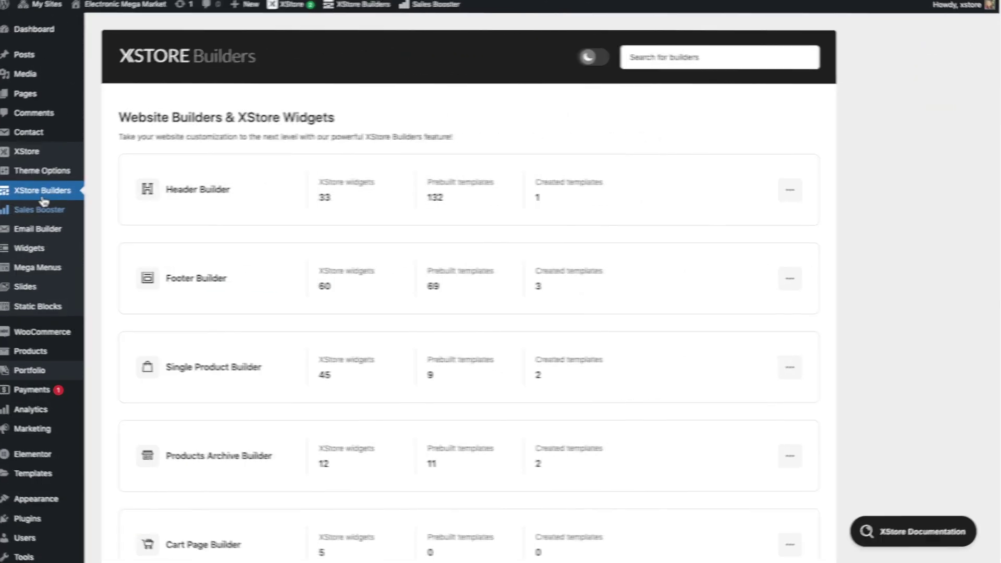
{"action": "left_click", "coordinate": [725, 190]}
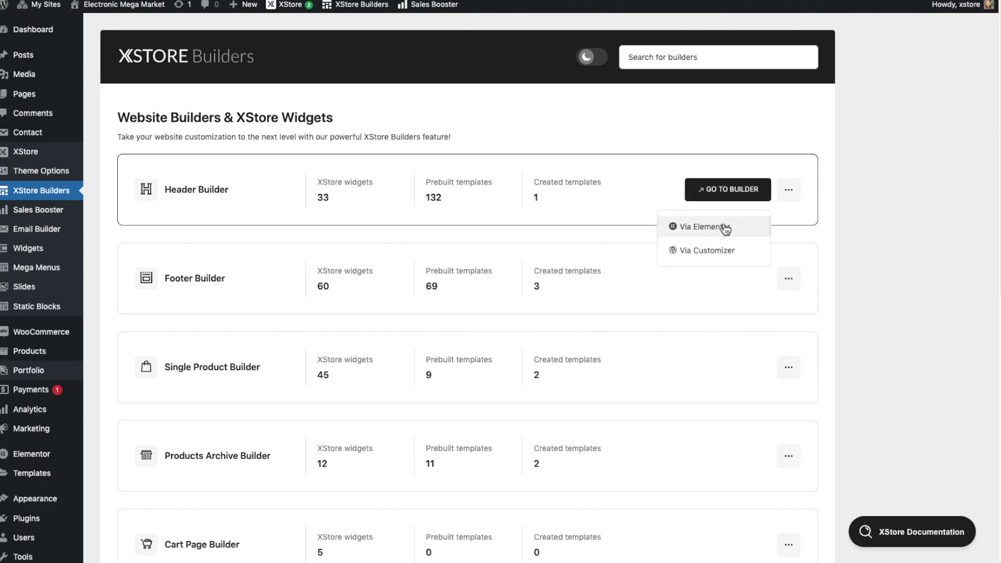
{"action": "left_click", "coordinate": [722, 230]}
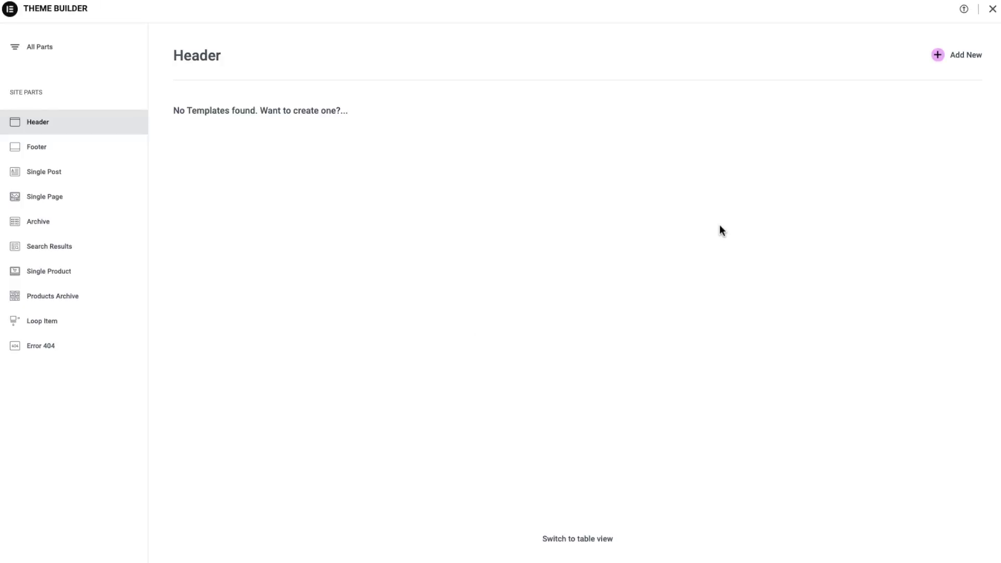
{"action": "left_click", "coordinate": [946, 63]}
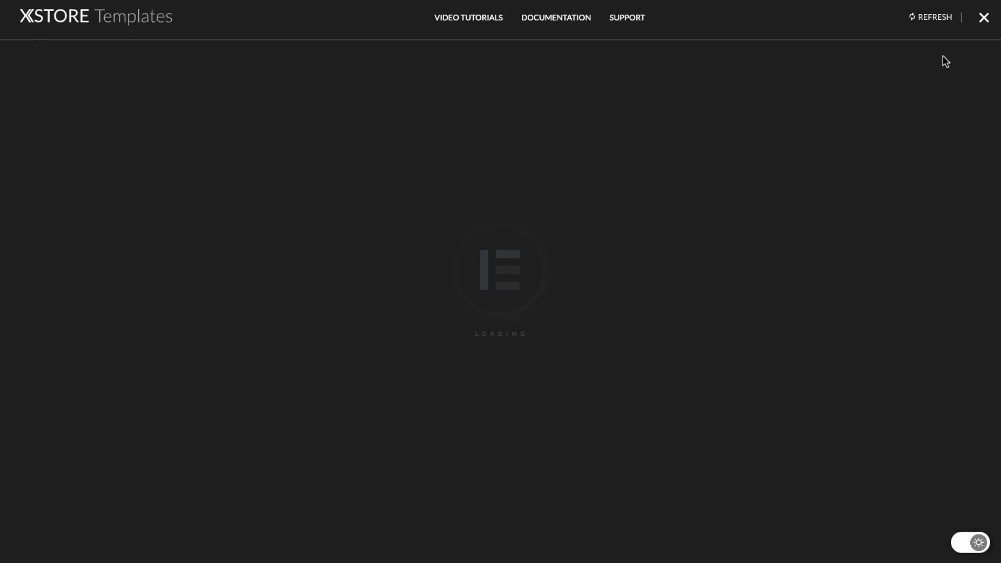
Compare the loaded XStore header designs and insert the one with the free-delivery offer bar.
{"action": "mouse_move", "coordinate": [947, 64]}
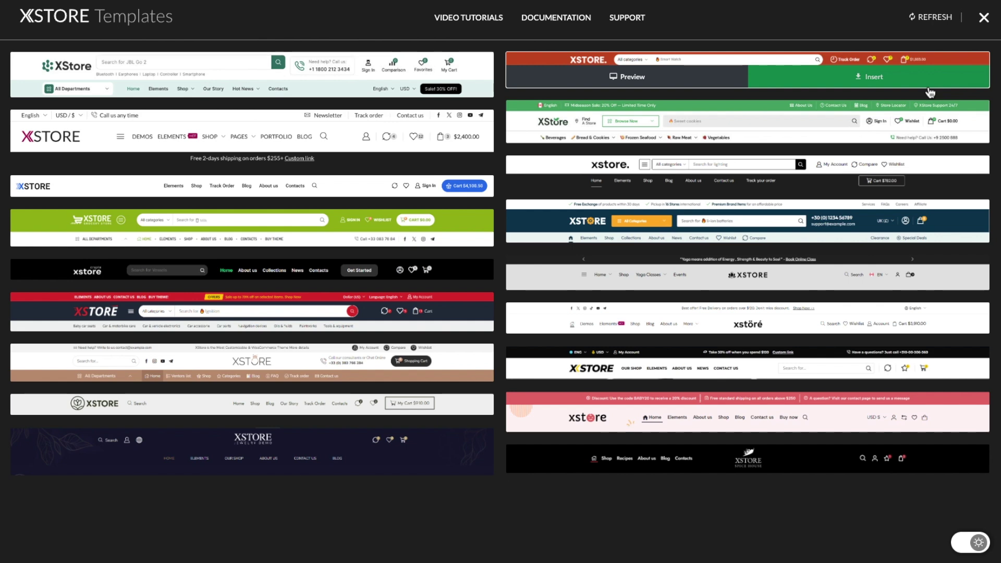
{"action": "mouse_move", "coordinate": [836, 330]}
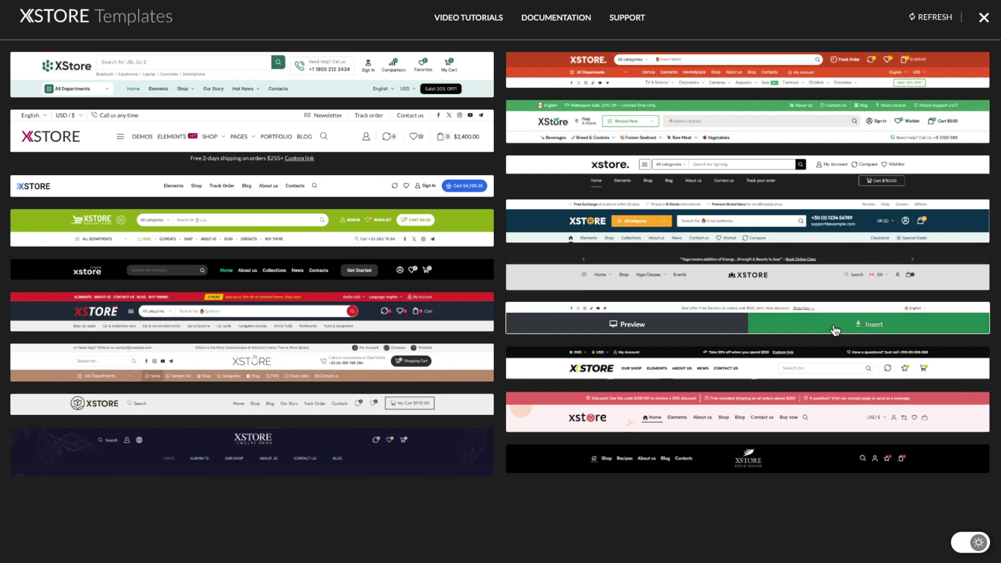
{"action": "left_click", "coordinate": [834, 329]}
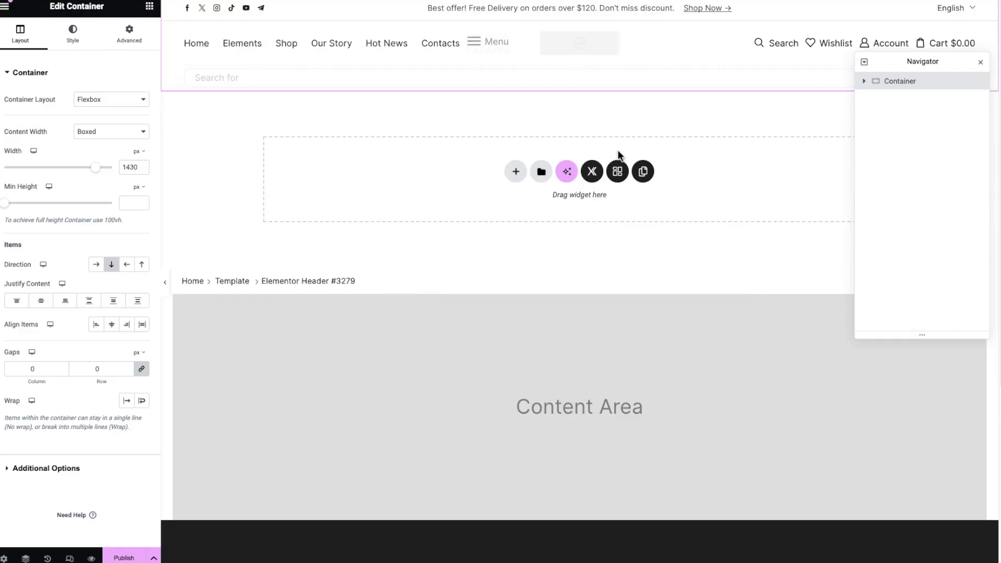
Review the logo's image style and keep Main menu as the navigation menu.
{"action": "left_click", "coordinate": [585, 44]}
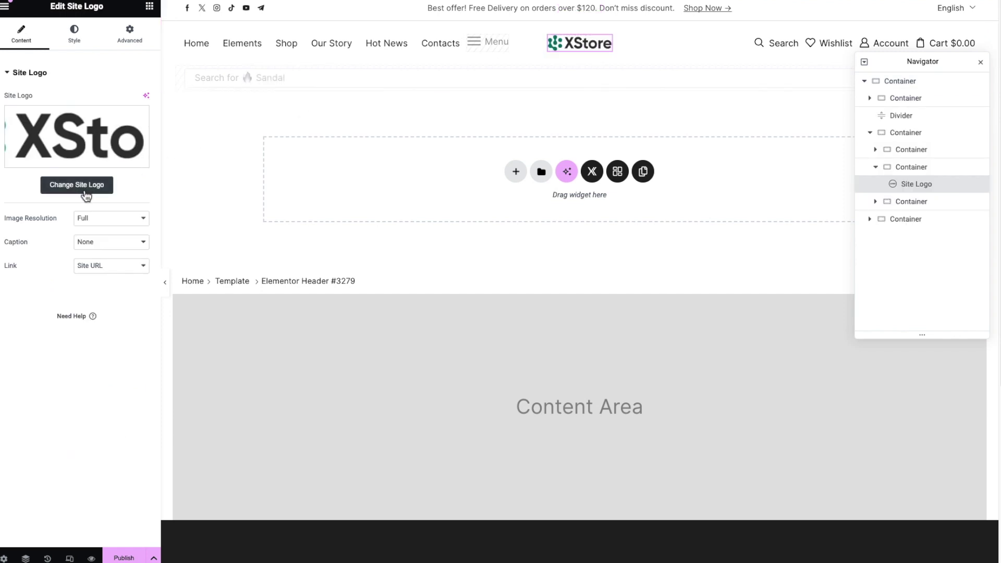
{"action": "left_click", "coordinate": [75, 34]}
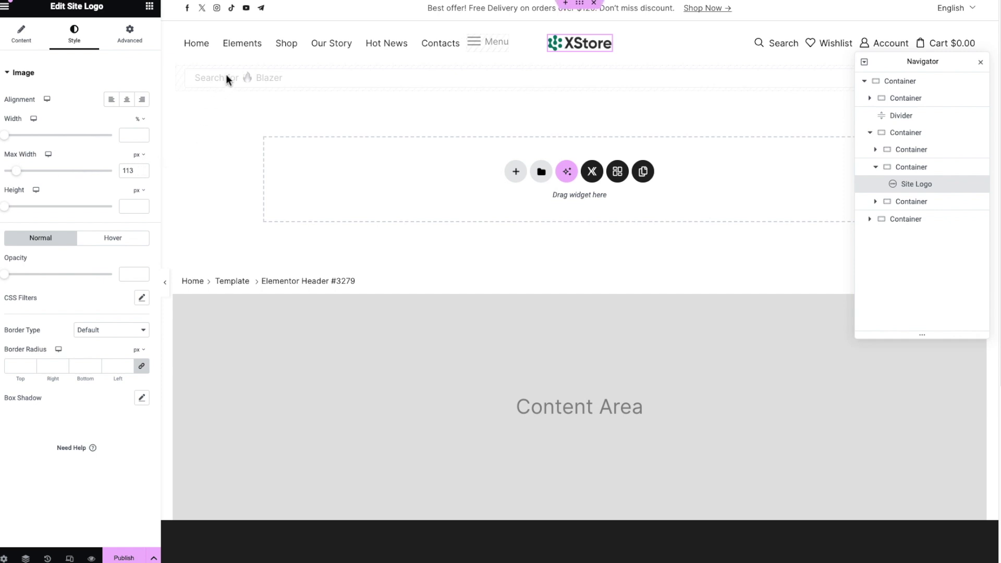
{"action": "left_click", "coordinate": [233, 50]}
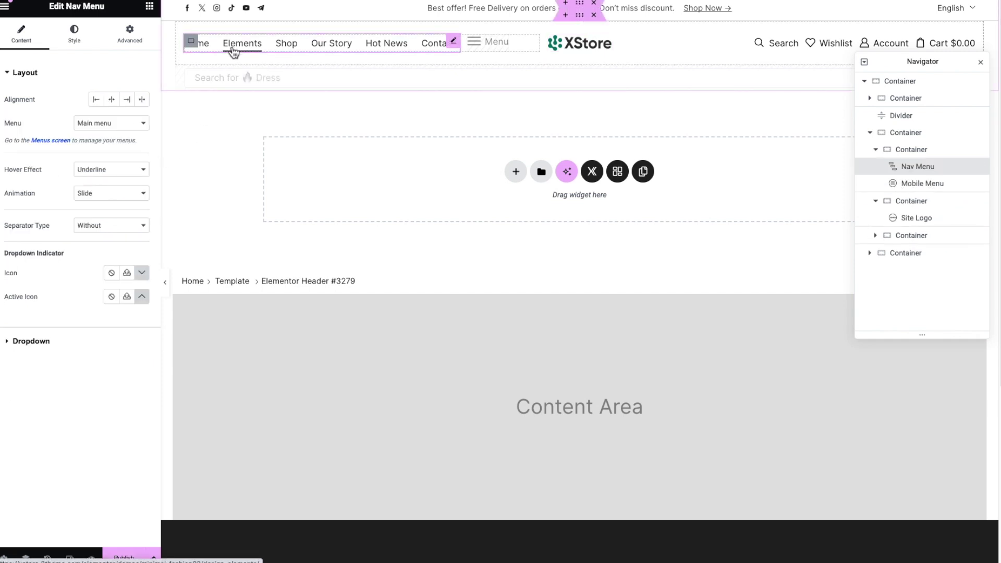
{"action": "left_click", "coordinate": [122, 124]}
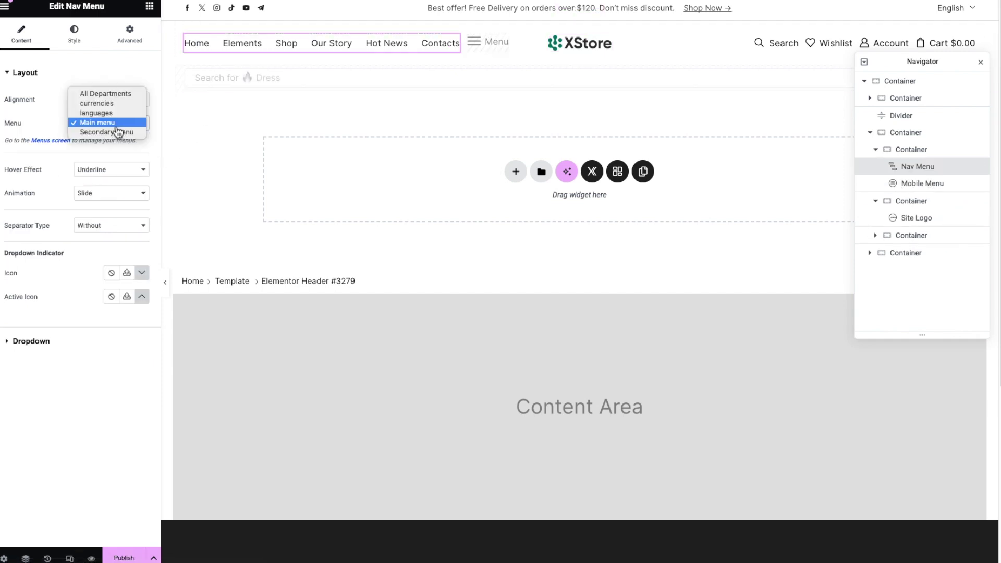
{"action": "left_click", "coordinate": [41, 130]}
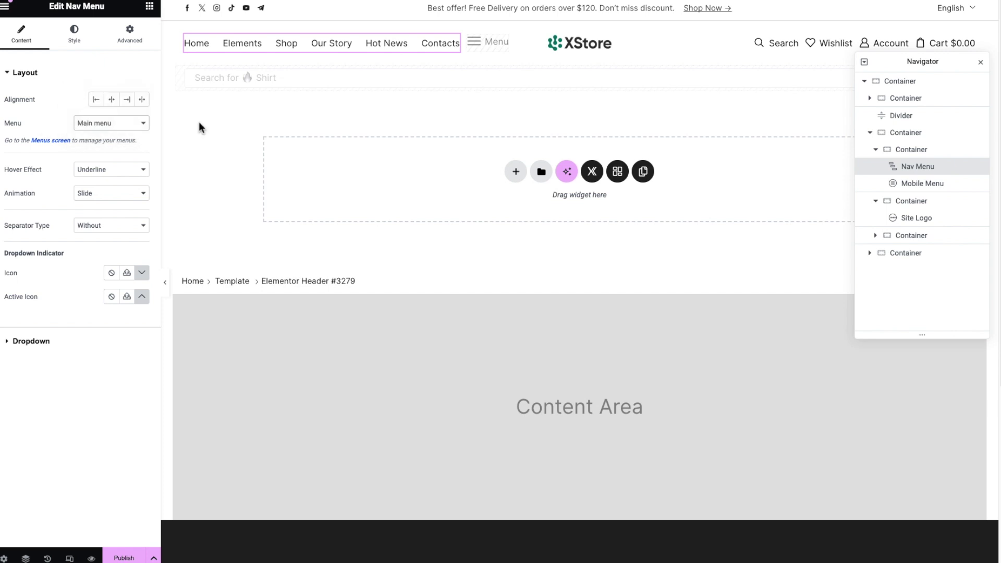
Check the cart's style settings, close its side-panel preview, and bring up the popup search's options.
{"action": "left_click", "coordinate": [930, 47]}
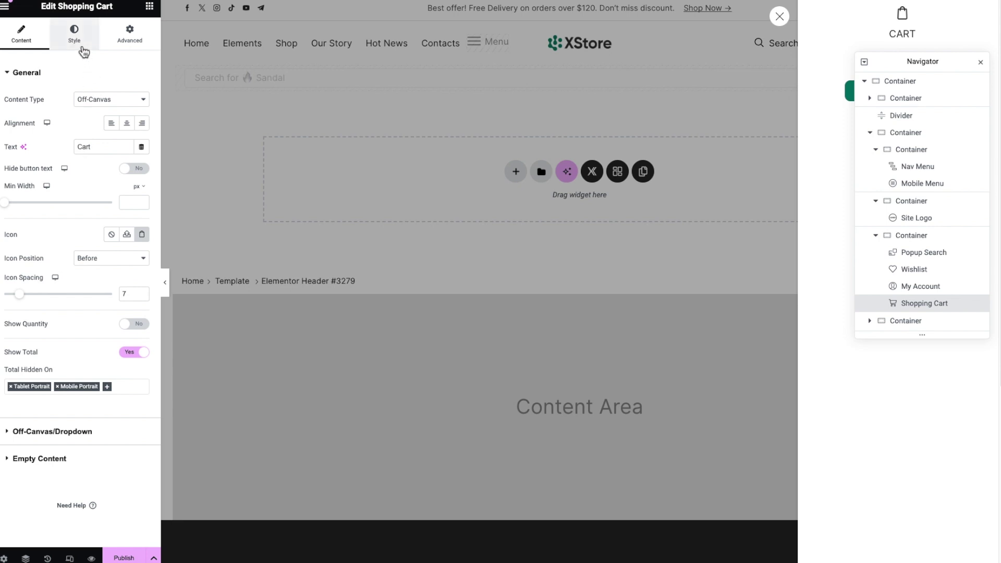
{"action": "left_click", "coordinate": [83, 52]}
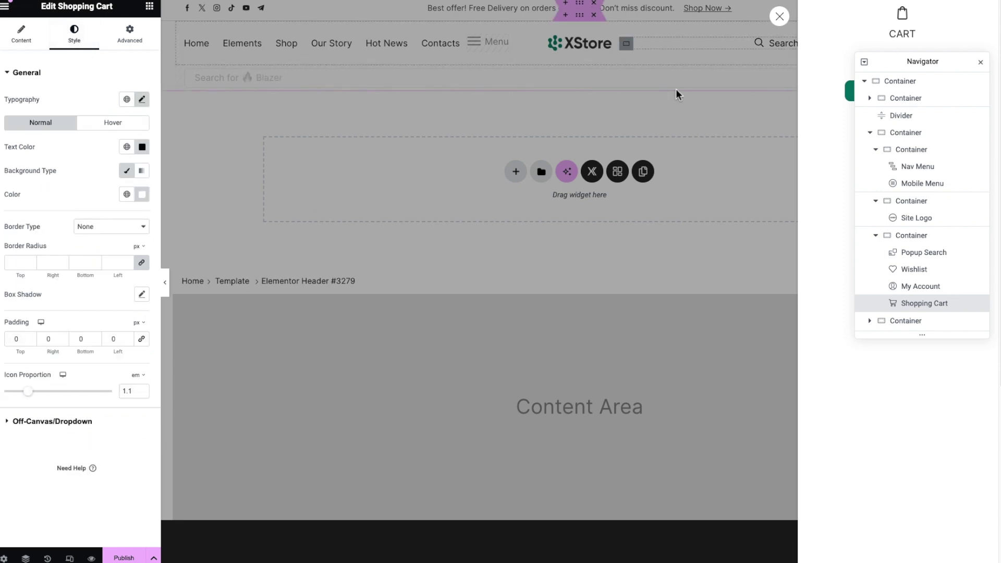
{"action": "left_click", "coordinate": [778, 17]}
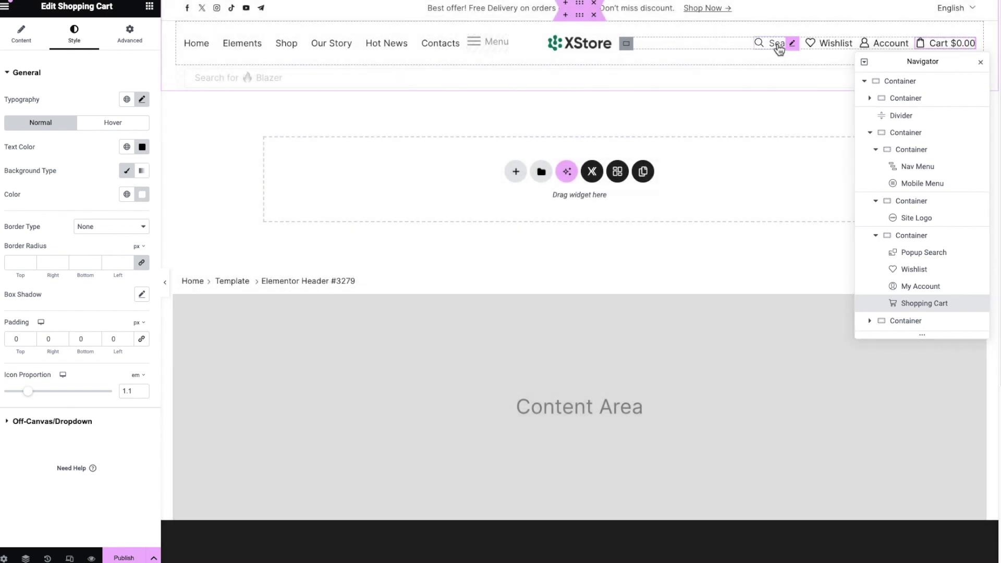
{"action": "right_click", "coordinate": [778, 48]}
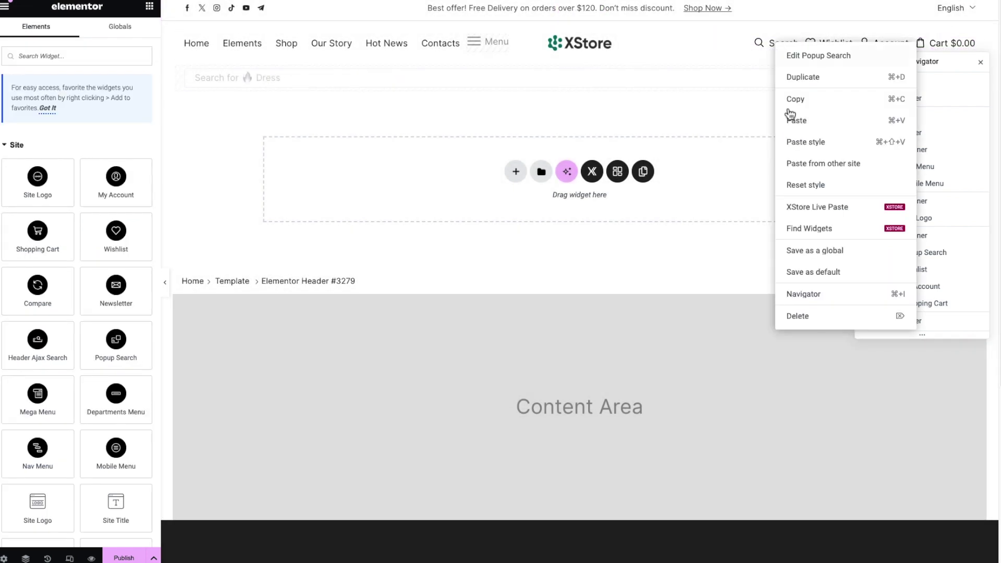
Delete the popup search and publish the header with an Include / Entire Site condition.
{"action": "left_click", "coordinate": [803, 316]}
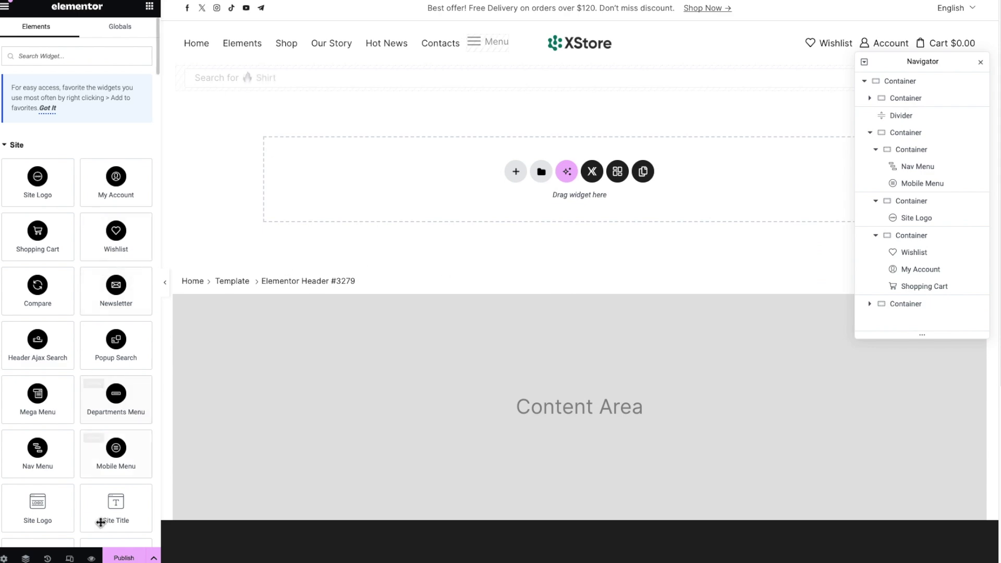
{"action": "left_click", "coordinate": [122, 557]}
{"action": "left_click", "coordinate": [472, 310]}
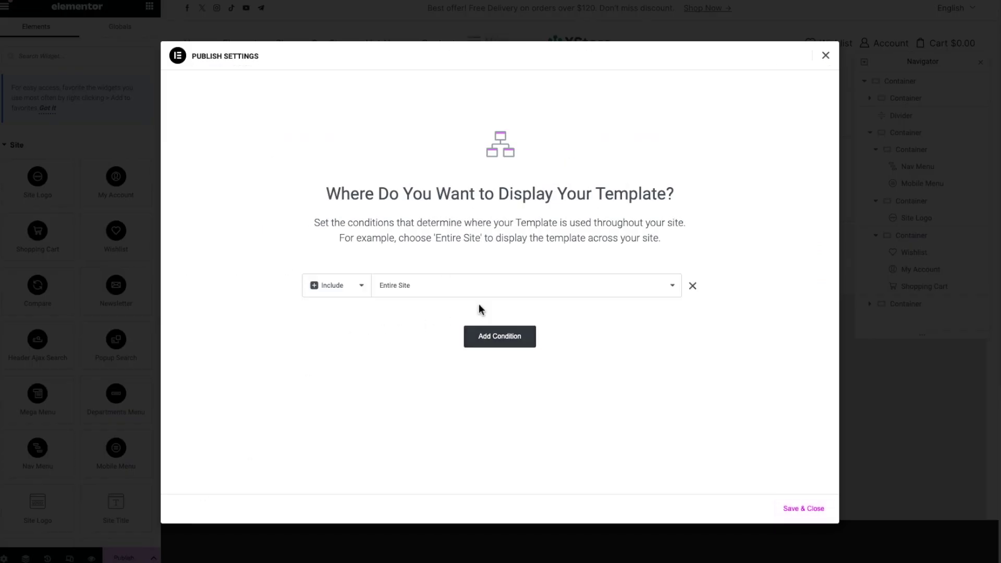
{"action": "left_click", "coordinate": [804, 508]}
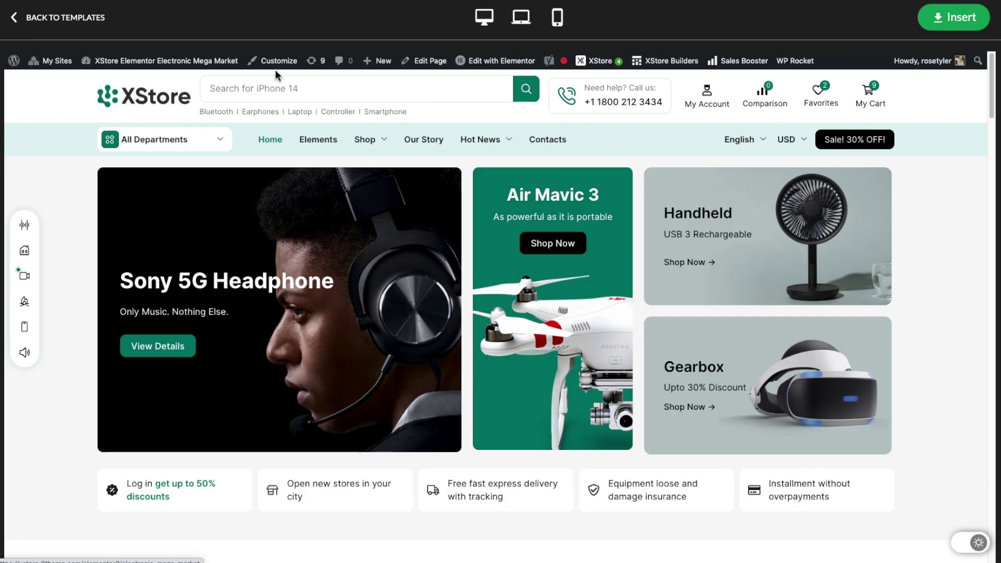
Preview the Electronic Mega Market header on mobile, then add a full-width Flexbox container.
{"action": "left_click", "coordinate": [557, 18]}
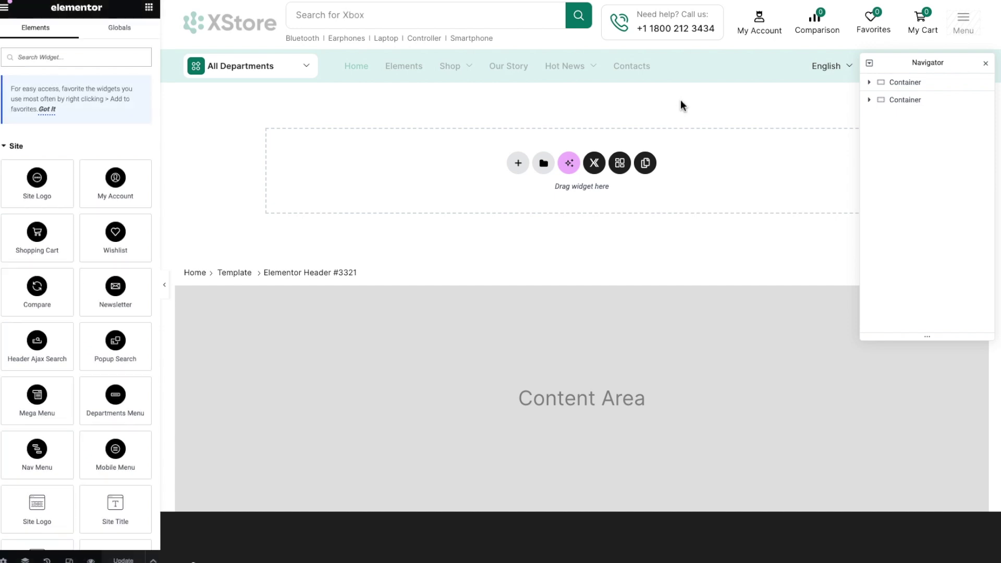
{"action": "left_click", "coordinate": [518, 164]}
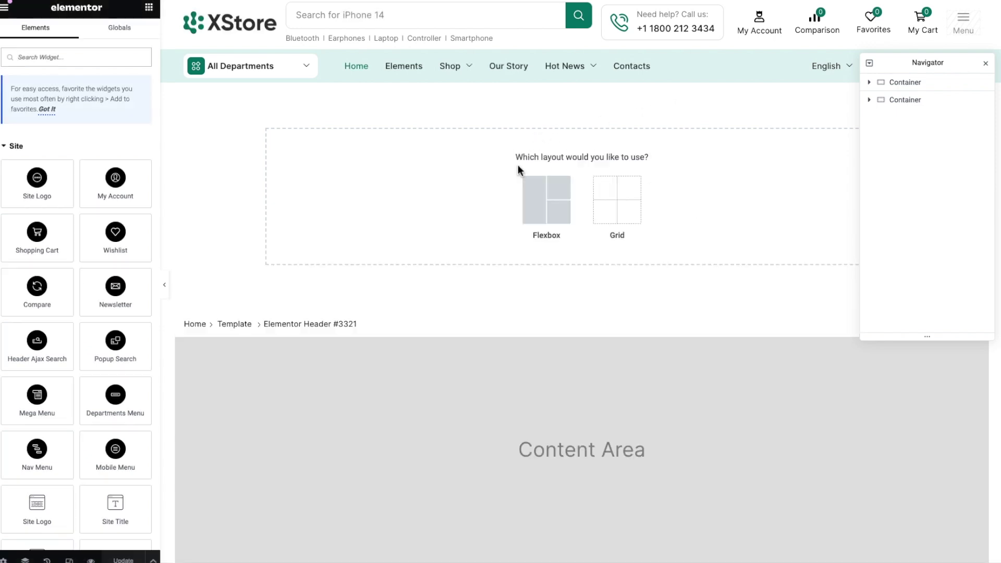
{"action": "left_click", "coordinate": [540, 194]}
{"action": "left_click", "coordinate": [490, 197]}
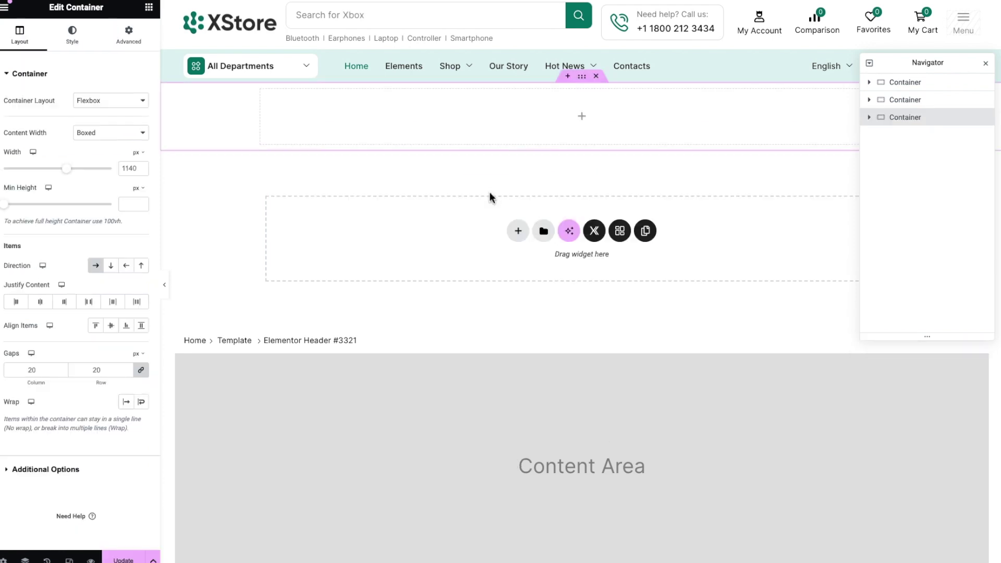
{"action": "left_click", "coordinate": [111, 136]}
{"action": "left_click", "coordinate": [112, 142]}
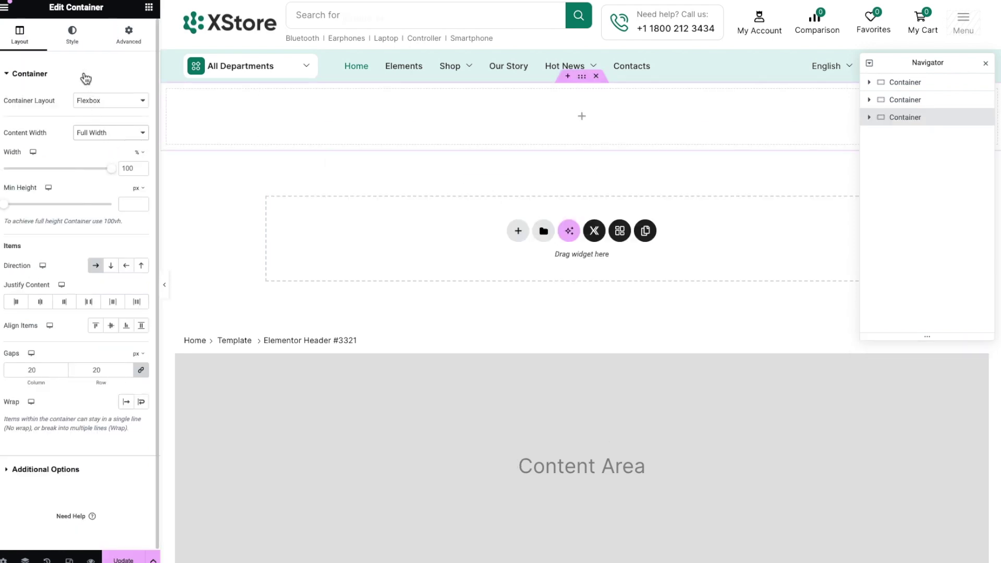
Give the new container a classic solid black background.
{"action": "left_click", "coordinate": [74, 41]}
{"action": "left_click", "coordinate": [96, 124]}
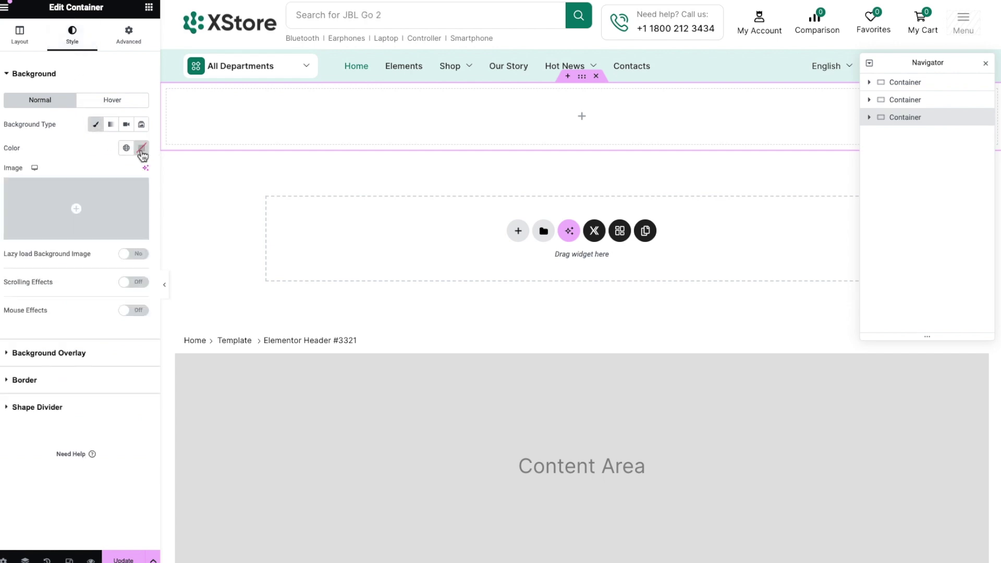
{"action": "left_click", "coordinate": [141, 147]}
{"action": "left_click", "coordinate": [76, 278]}
{"action": "left_click", "coordinate": [149, 7]}
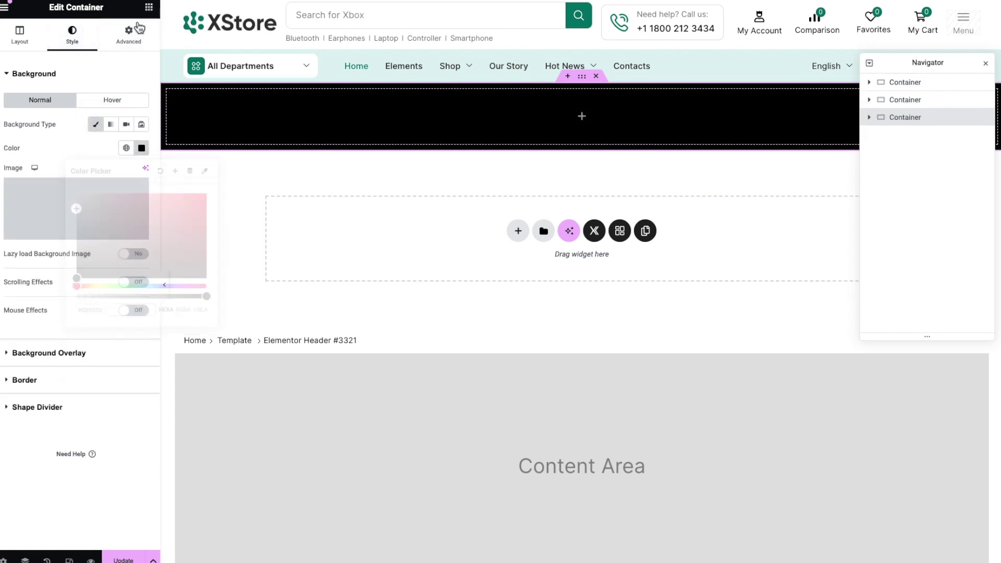
Drop a Marquee widget into the black container and review its item text colour styling.
{"action": "type", "text": "marq"}
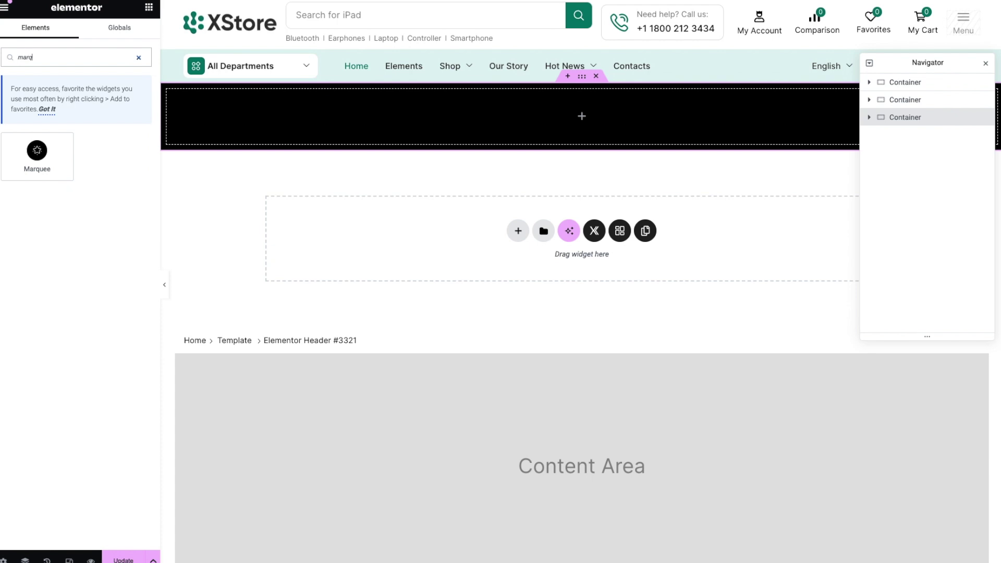
{"action": "left_click_drag", "start_coordinate": [42, 154], "coordinate": [245, 114]}
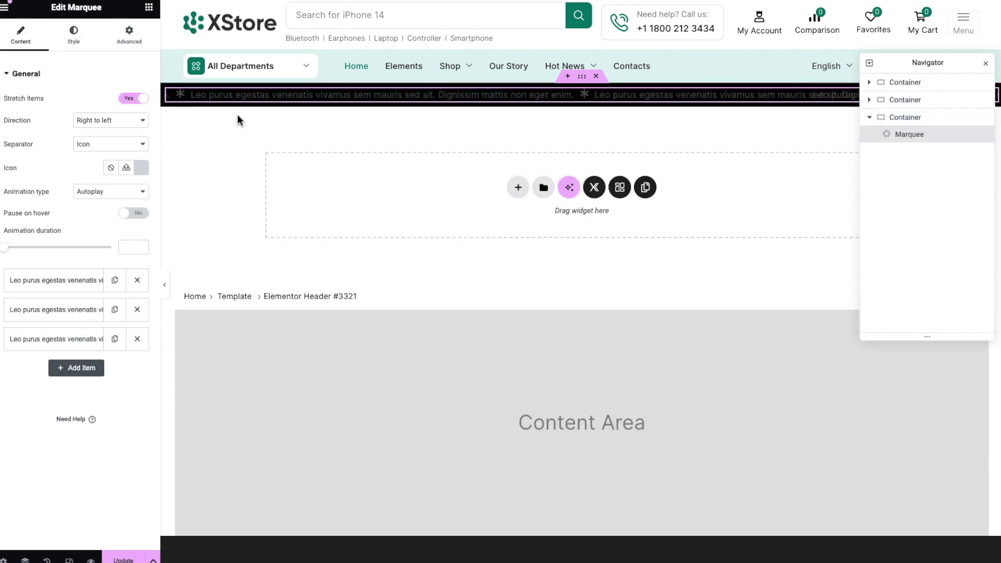
{"action": "left_click", "coordinate": [76, 38]}
{"action": "left_click", "coordinate": [61, 236]}
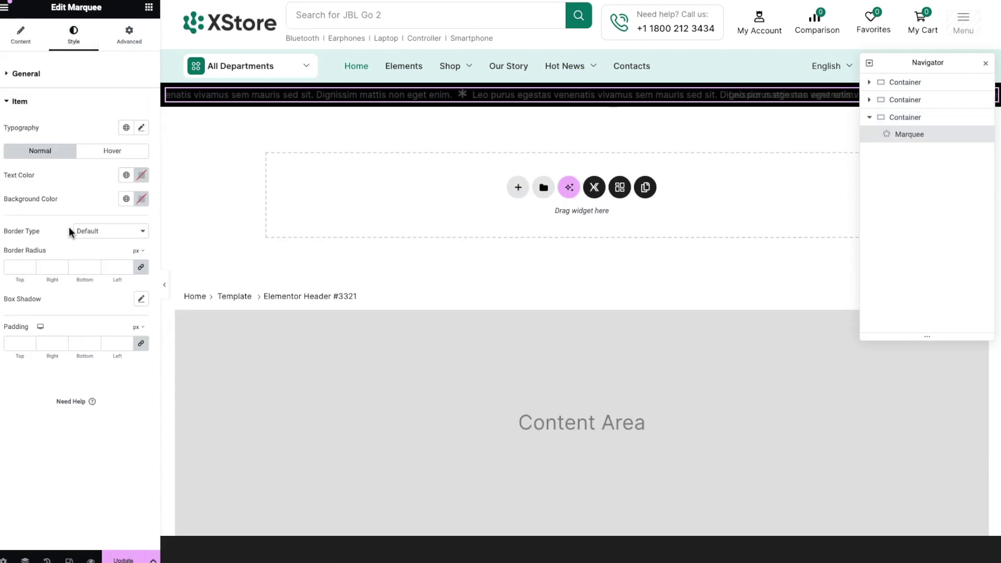
{"action": "left_click", "coordinate": [141, 174]}
{"action": "left_click", "coordinate": [21, 37]}
Edit the marquee items as plain text, deleting the second item's first sentence.
{"action": "left_click", "coordinate": [57, 280]}
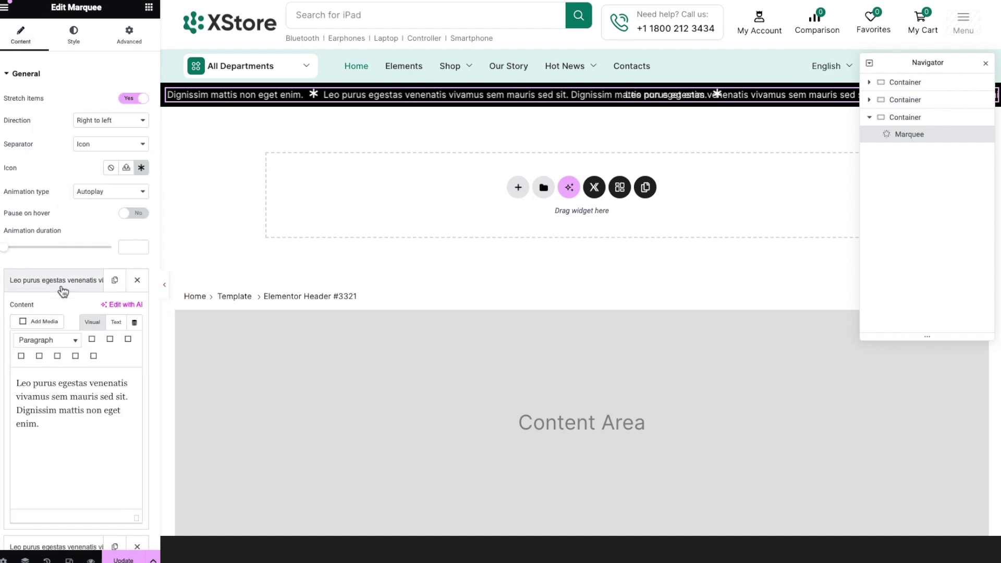
{"action": "left_click", "coordinate": [116, 322]}
{"action": "left_click_drag", "start_coordinate": [130, 393], "coordinate": [134, 428]}
{"action": "left_click", "coordinate": [134, 428]}
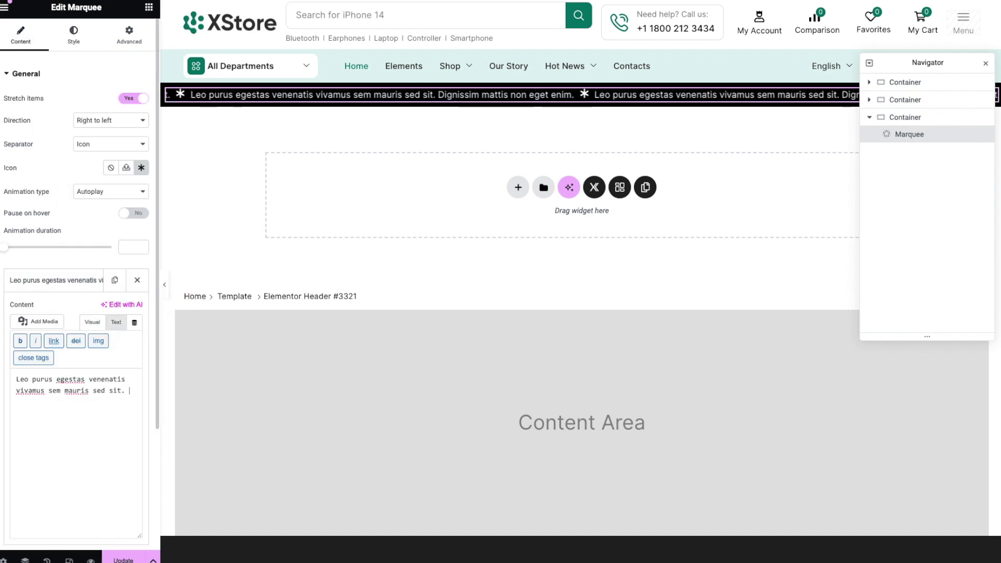
{"action": "scroll", "coordinate": [78, 412], "scroll_direction": "down", "scroll_amount": 3}
{"action": "left_click", "coordinate": [73, 408]}
{"action": "left_click", "coordinate": [116, 195]}
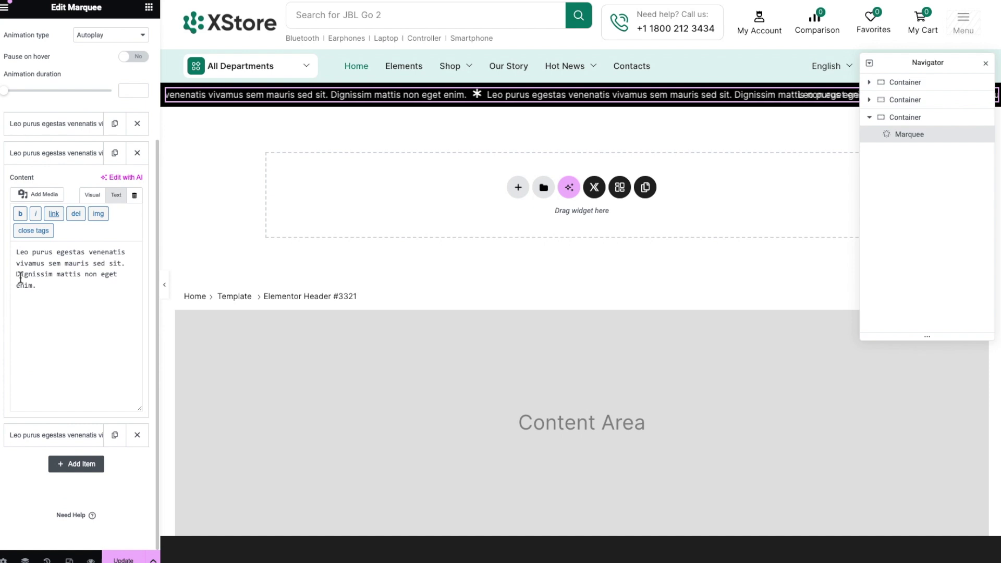
{"action": "left_click_drag", "start_coordinate": [16, 274], "coordinate": [10, 252]}
{"action": "key", "text": "BackSpace"}
{"action": "scroll", "coordinate": [82, 319], "scroll_direction": "up", "scroll_amount": 3}
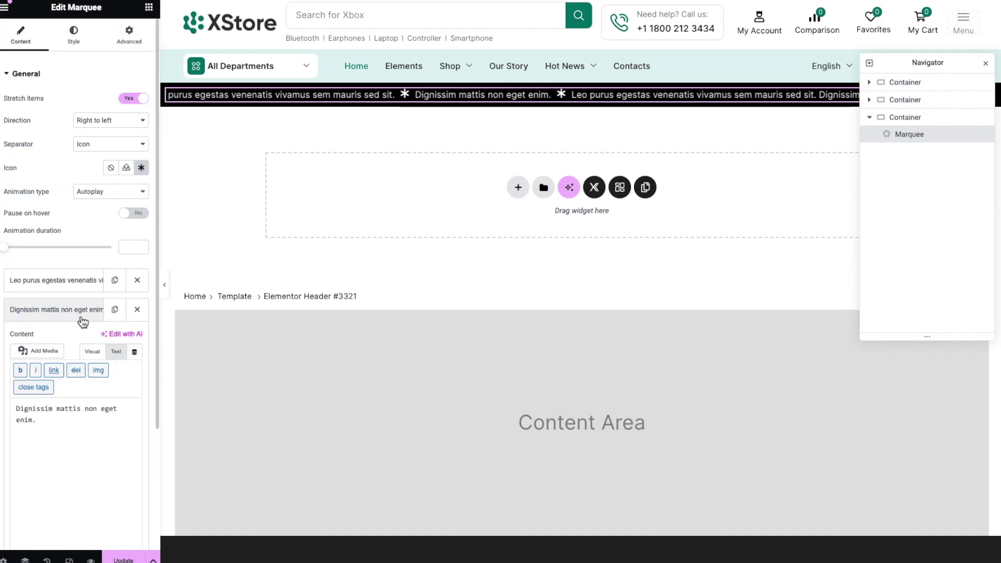
Check the marquee's advanced layout settings and move the black bar to the top of the header.
{"action": "left_click", "coordinate": [128, 36]}
{"action": "left_click", "coordinate": [51, 281]}
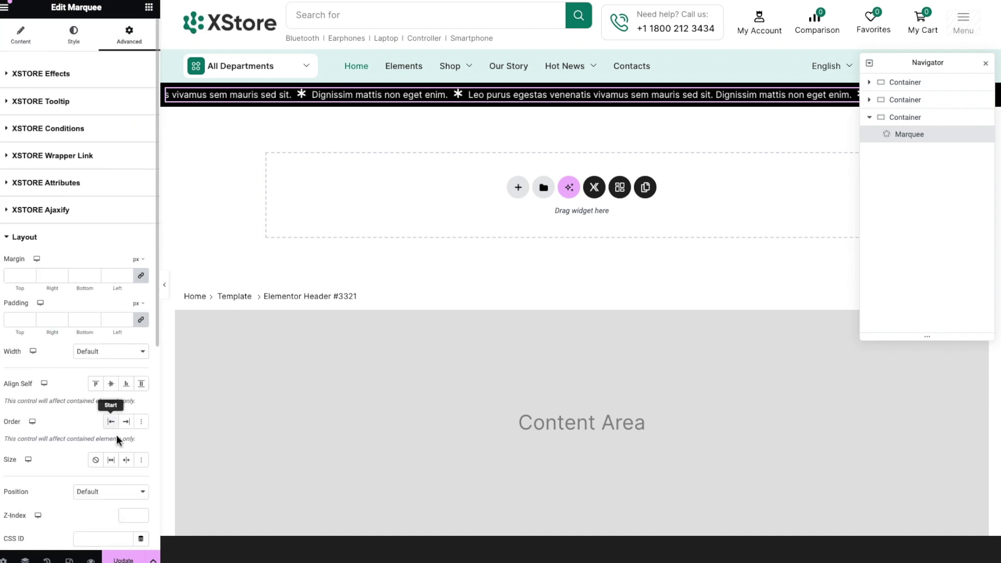
{"action": "left_click_drag", "start_coordinate": [905, 117], "coordinate": [886, 75]}
{"action": "left_click_drag", "start_coordinate": [757, 148], "coordinate": [746, 152]}
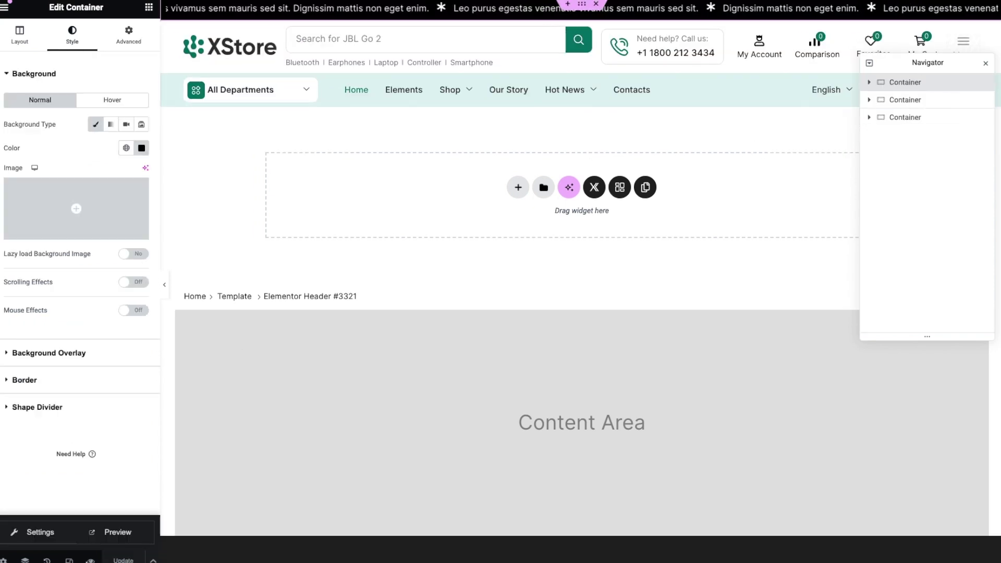
Preview the live site showing the black scrolling marquee bar above the XStore header.
{"action": "left_click", "coordinate": [132, 533]}
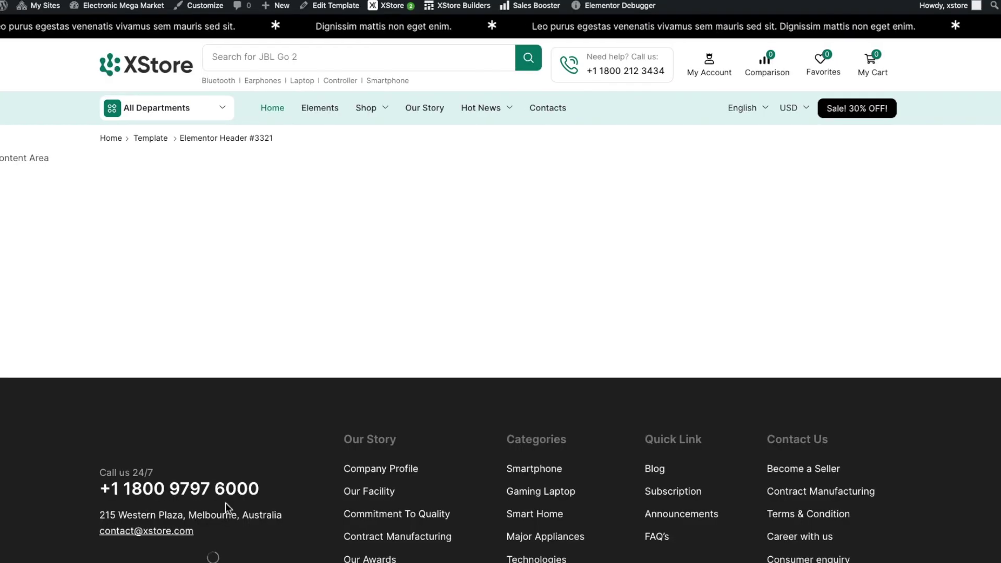